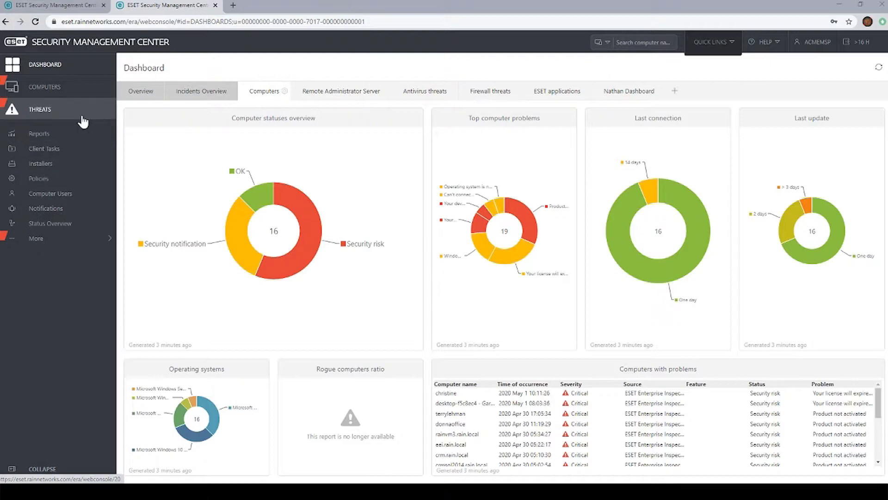
Peek at the extra administration sections, close them, and reload the dashboard reports
{"action": "left_click", "coordinate": [56, 245]}
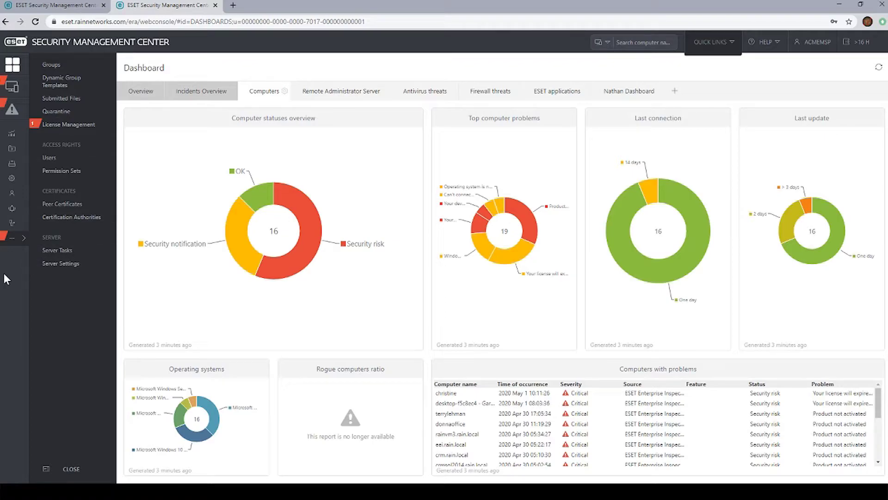
{"action": "left_click", "coordinate": [46, 473]}
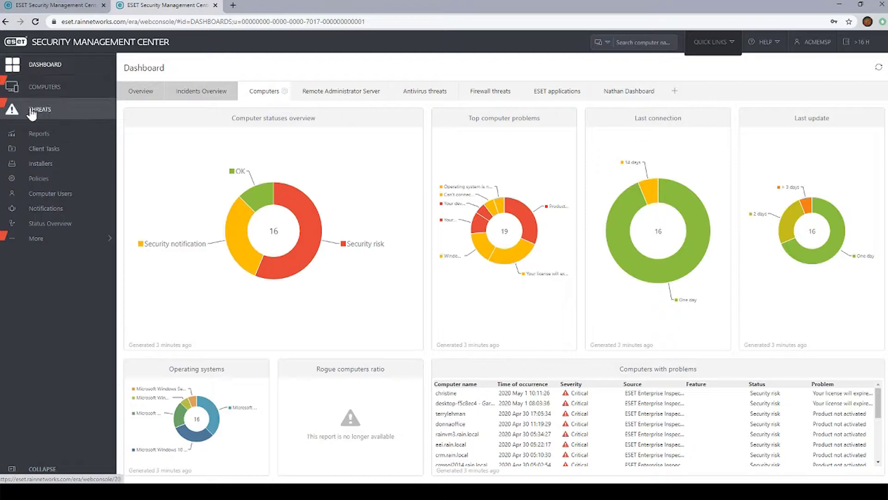
{"action": "left_click", "coordinate": [54, 67]}
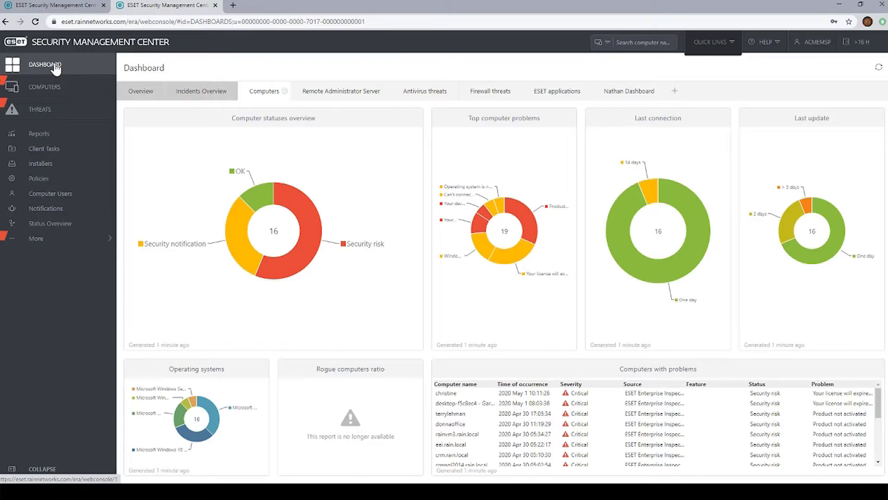
Browse the Remote Administrator Server, Firewall threats and ESET applications dashboards, ending on Overview
{"action": "left_click", "coordinate": [337, 97]}
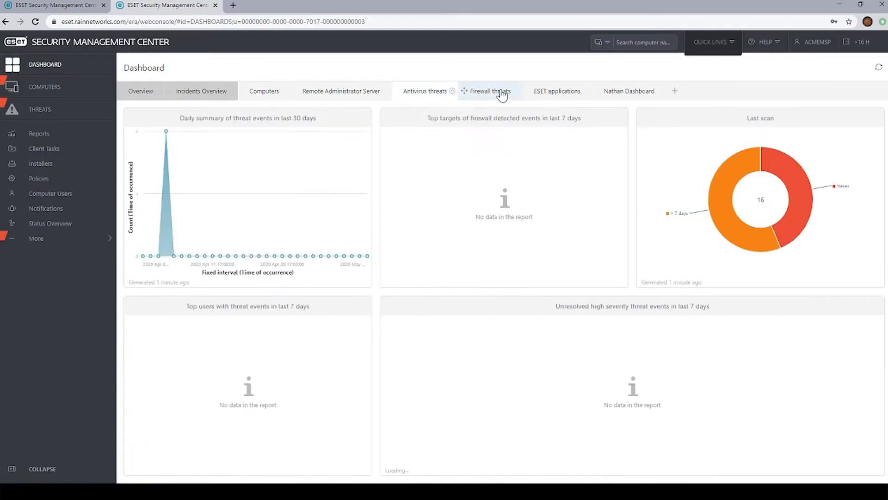
{"action": "left_click", "coordinate": [499, 92]}
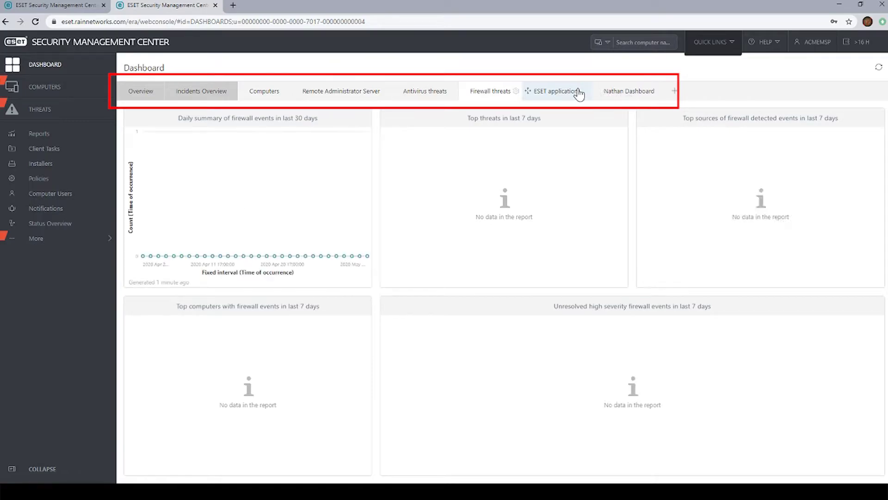
{"action": "left_click", "coordinate": [575, 93]}
{"action": "left_click", "coordinate": [142, 91]}
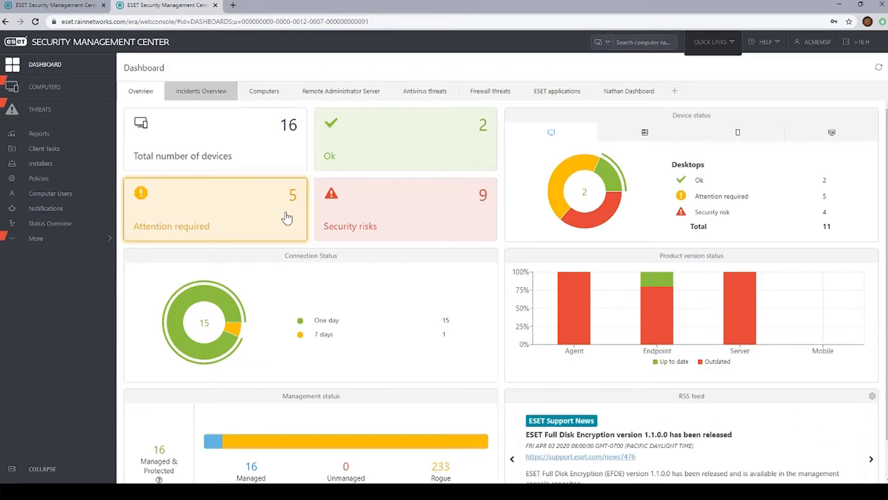
List attention-required computers in ACME MSP Inc. and show the first laptop's full details
{"action": "left_click", "coordinate": [214, 215]}
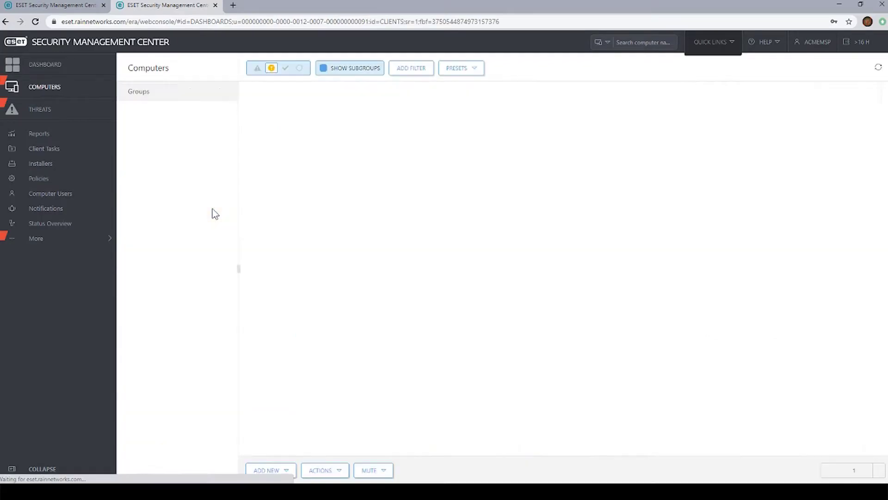
{"action": "left_click", "coordinate": [170, 140]}
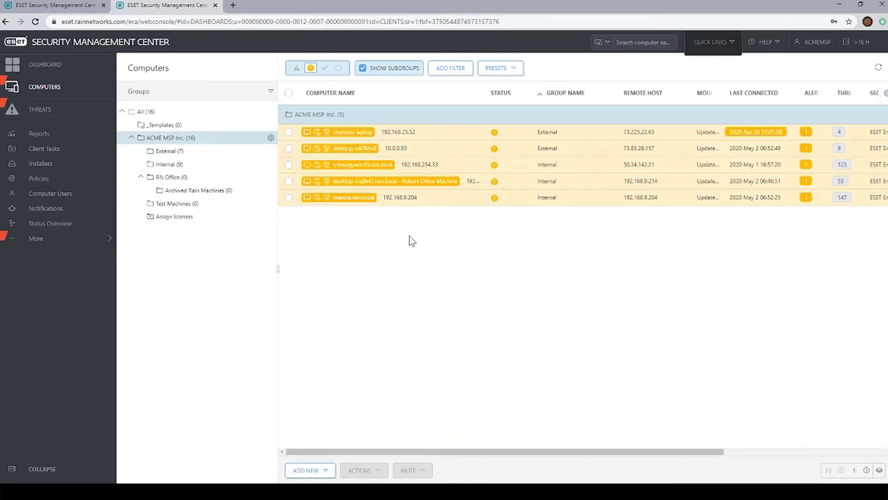
{"action": "left_click", "coordinate": [354, 137]}
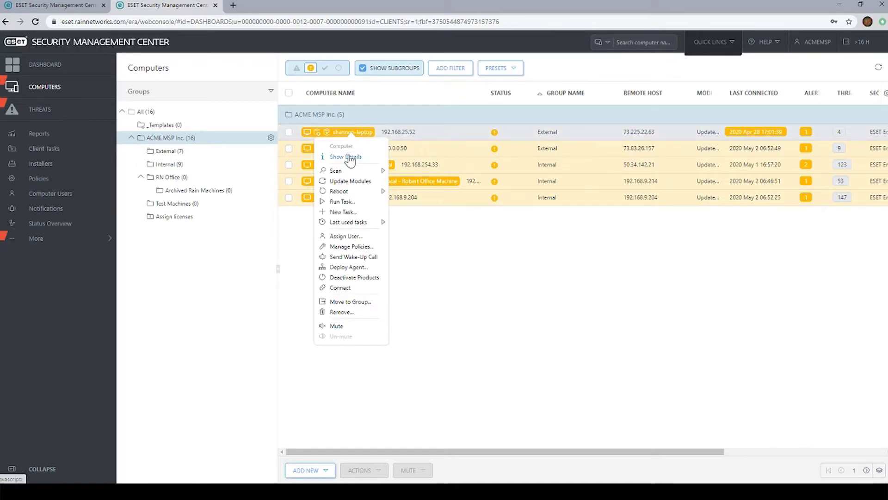
{"action": "left_click", "coordinate": [349, 158]}
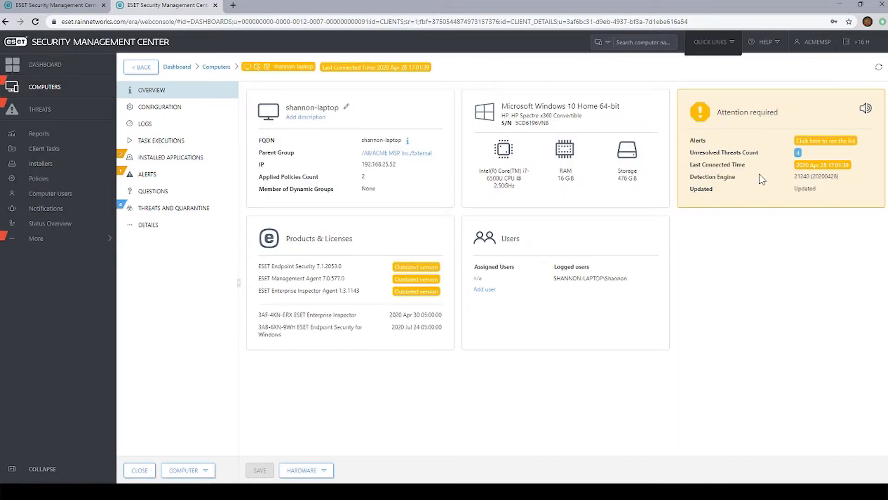
Inspect the laptop's license-will-expire-soon alert and its actions, then return to the dashboard
{"action": "left_click", "coordinate": [830, 147]}
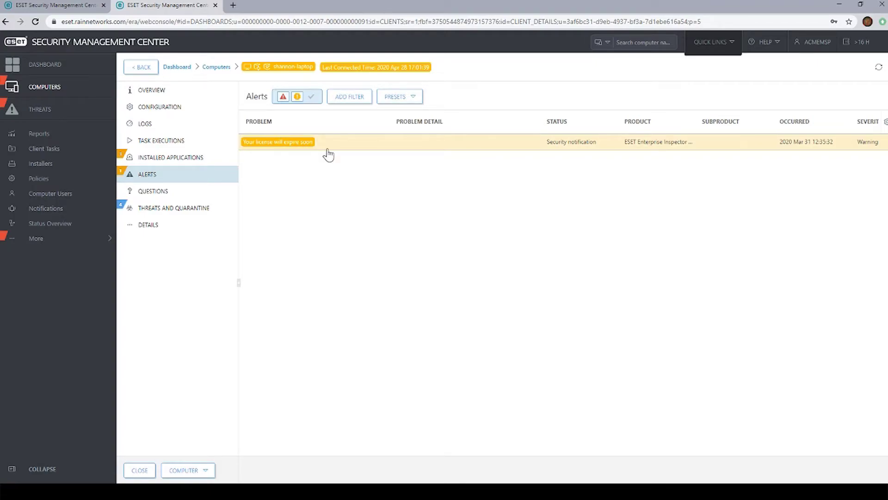
{"action": "left_click_drag", "start_coordinate": [324, 145], "coordinate": [241, 150]}
{"action": "right_click", "coordinate": [241, 150]}
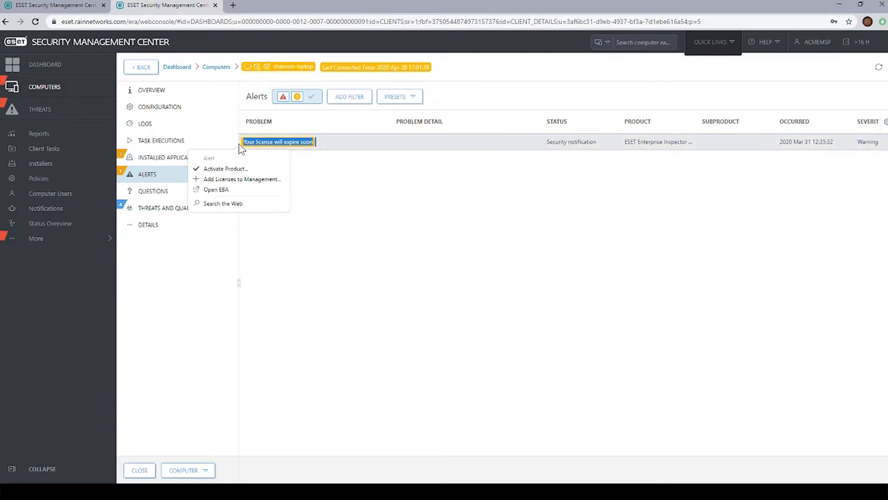
{"action": "left_click", "coordinate": [326, 162]}
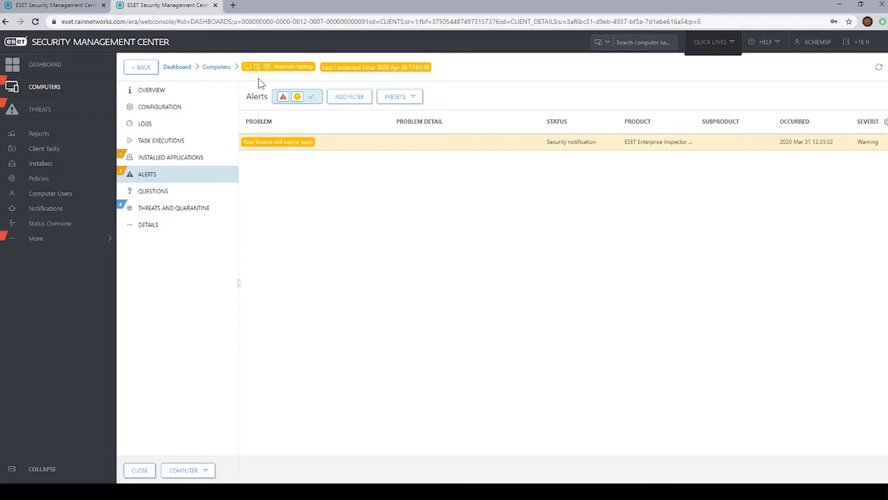
{"action": "left_click", "coordinate": [177, 67]}
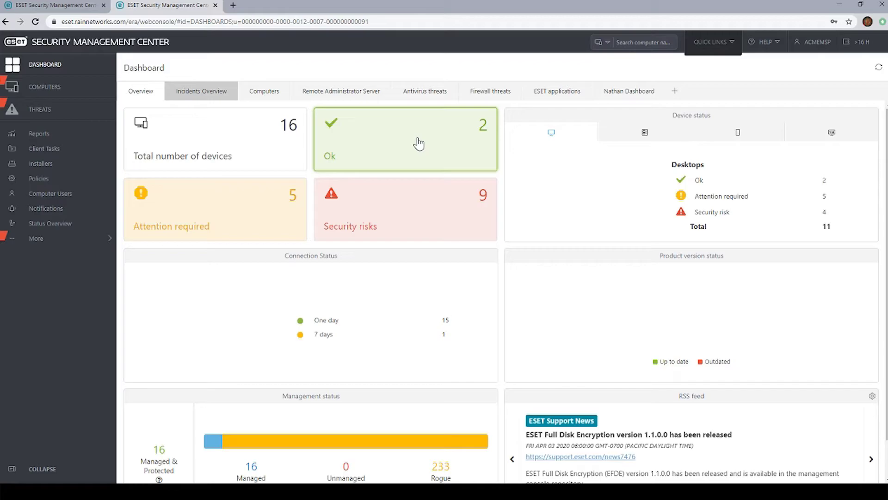
Reveal Refresh/Change/Rename actions on the firewall events report, then view Antivirus threats reports
{"action": "left_click", "coordinate": [491, 93]}
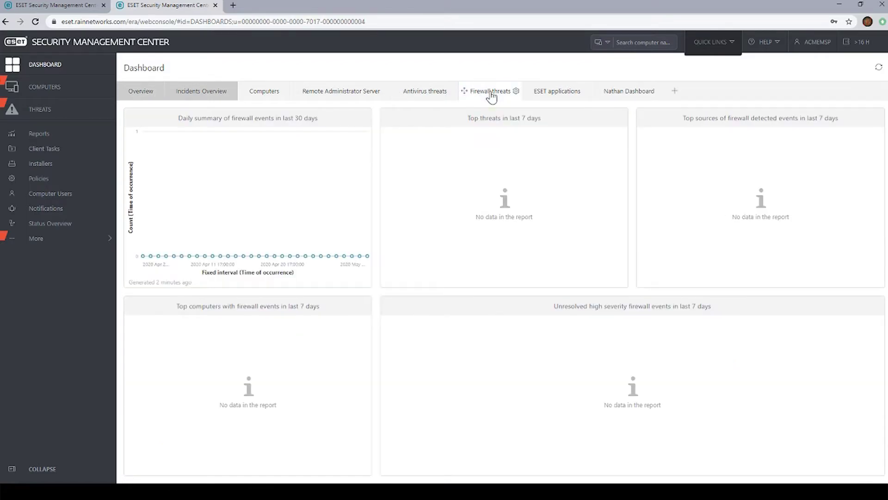
{"action": "mouse_move", "coordinate": [345, 119]}
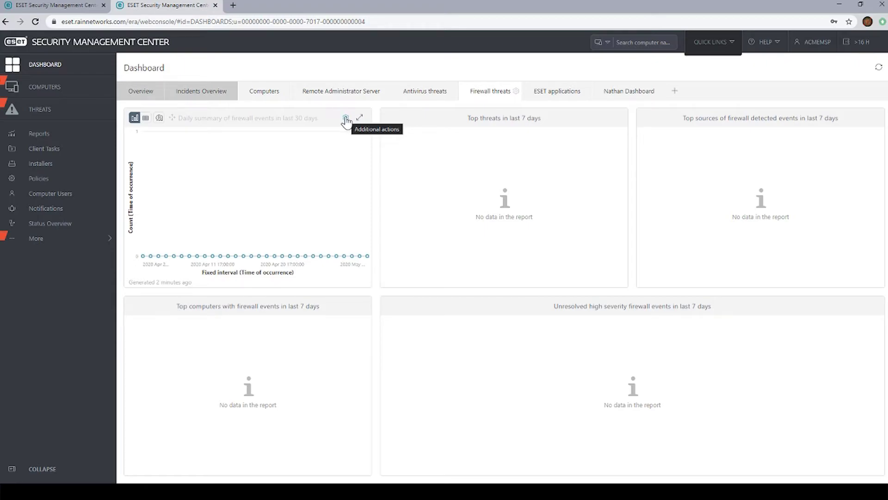
{"action": "left_click", "coordinate": [345, 120]}
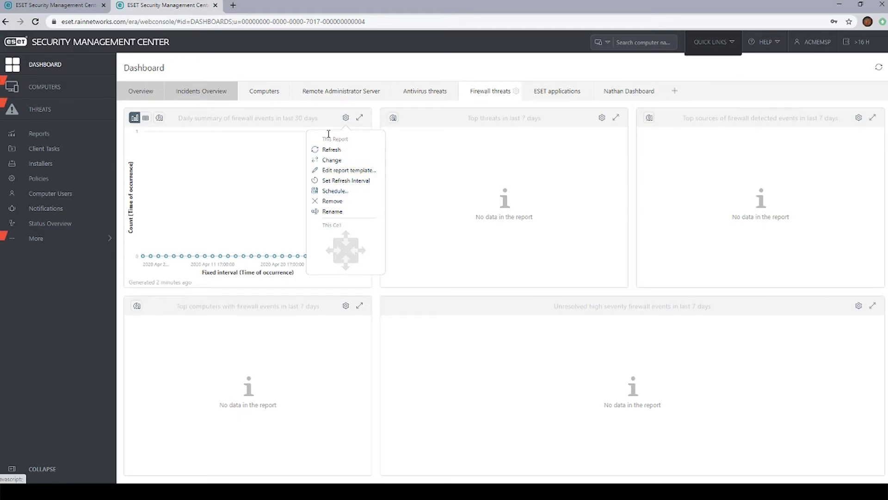
{"action": "left_click", "coordinate": [437, 95]}
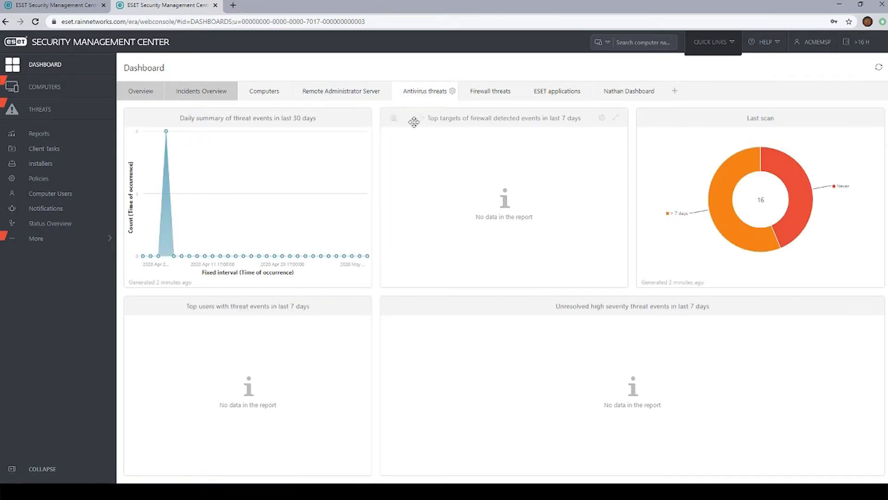
{"action": "mouse_move", "coordinate": [346, 133]}
{"action": "left_mouse_down"}
{"action": "mouse_move", "coordinate": [704, 338]}
{"action": "mouse_move", "coordinate": [324, 139]}
{"action": "left_mouse_up"}
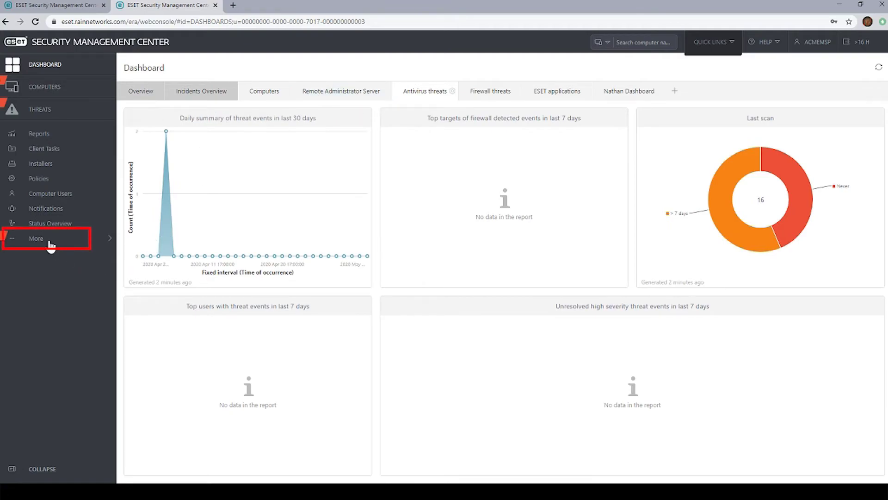
Go to License Management and expand the ESET Endpoint Protection Advanced license
{"action": "left_click", "coordinate": [35, 239]}
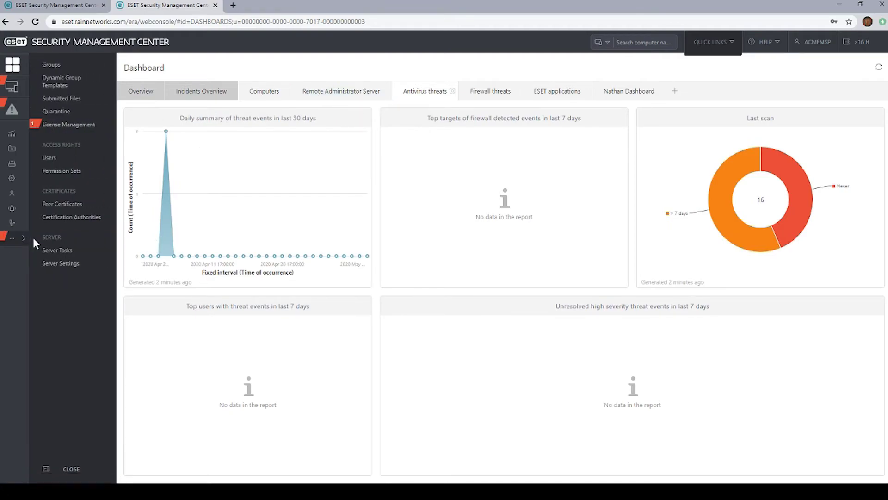
{"action": "left_click", "coordinate": [73, 129]}
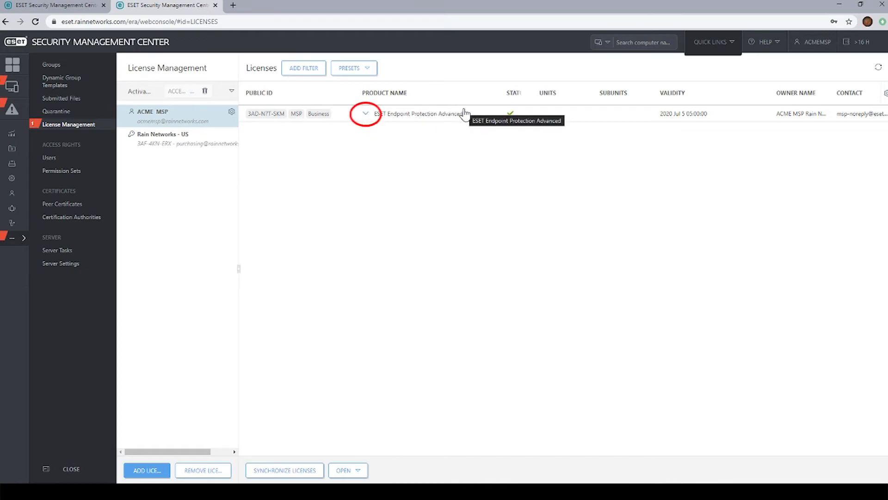
{"action": "left_click", "coordinate": [366, 116]}
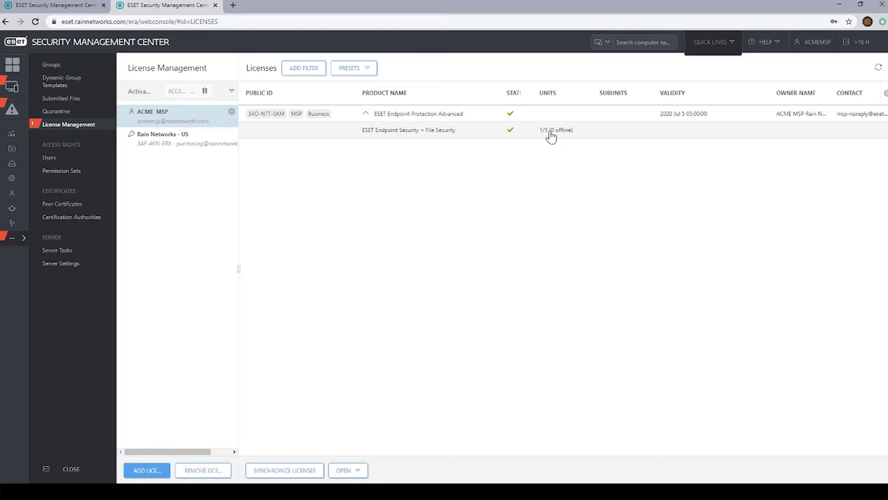
Highlight the 1/5 used units and the July 2020 validity date of the license
{"action": "left_click_drag", "start_coordinate": [549, 134], "coordinate": [538, 137]}
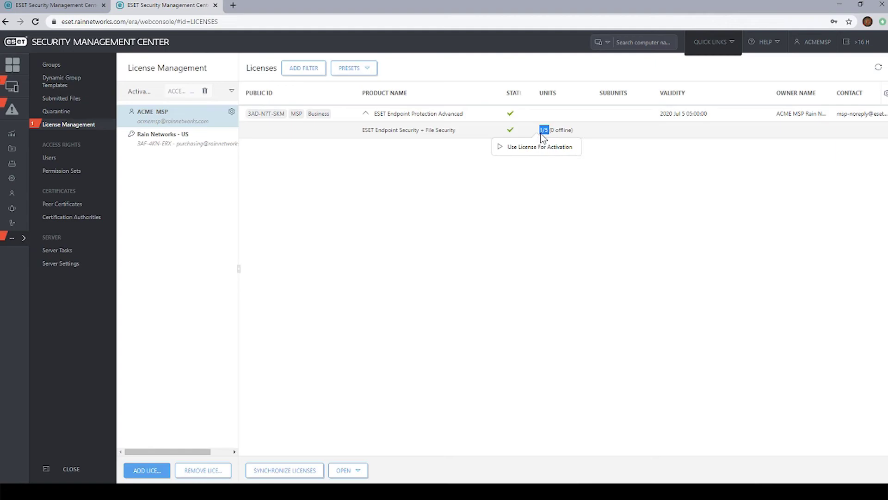
{"action": "left_click", "coordinate": [447, 192]}
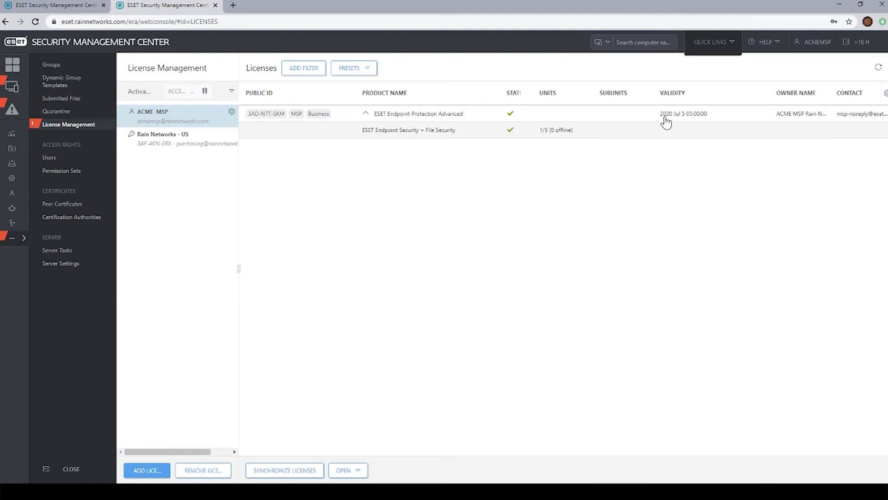
{"action": "left_click_drag", "start_coordinate": [660, 115], "coordinate": [687, 118]}
{"action": "left_click", "coordinate": [628, 205]}
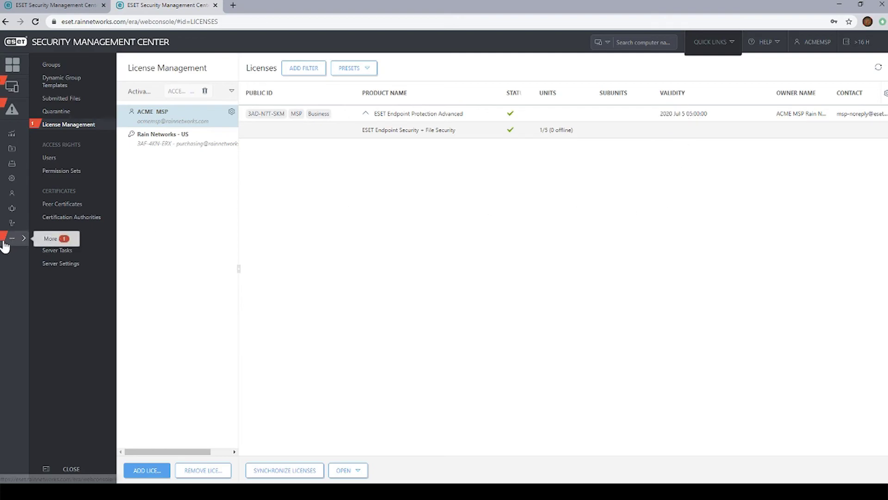